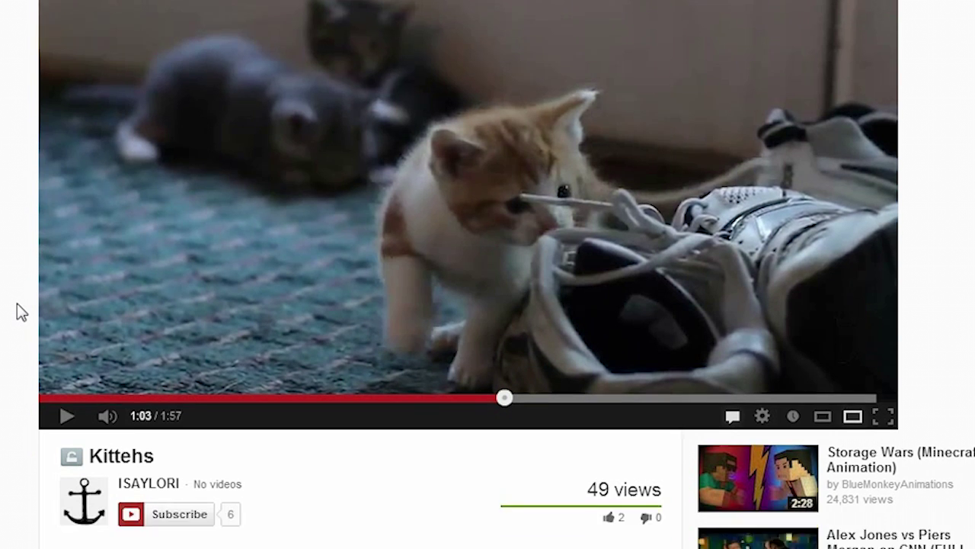
Step: Copy the Kittehs video's description link and submit it to VirusTotal for scanning
scroll(18, 311, "down", 4)
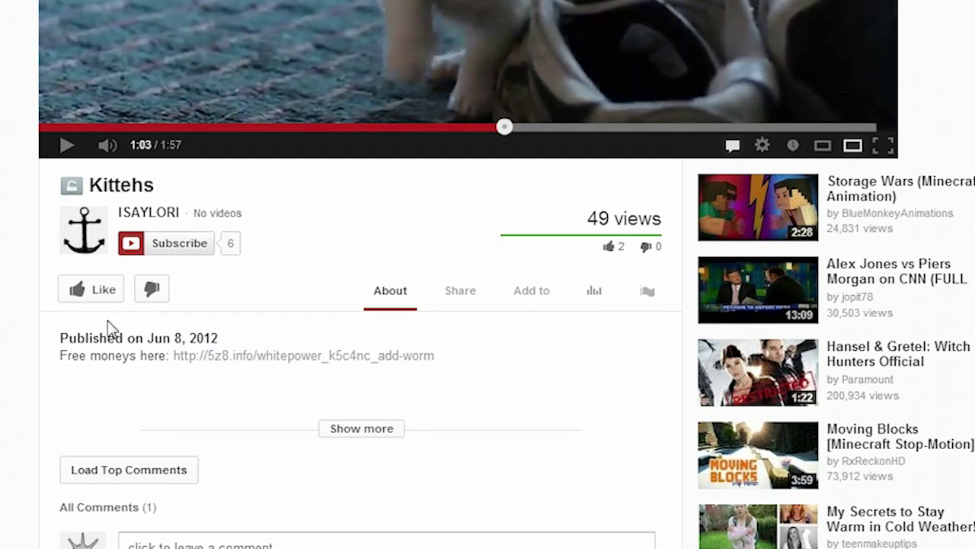
right_click(261, 362)
left_click(327, 462)
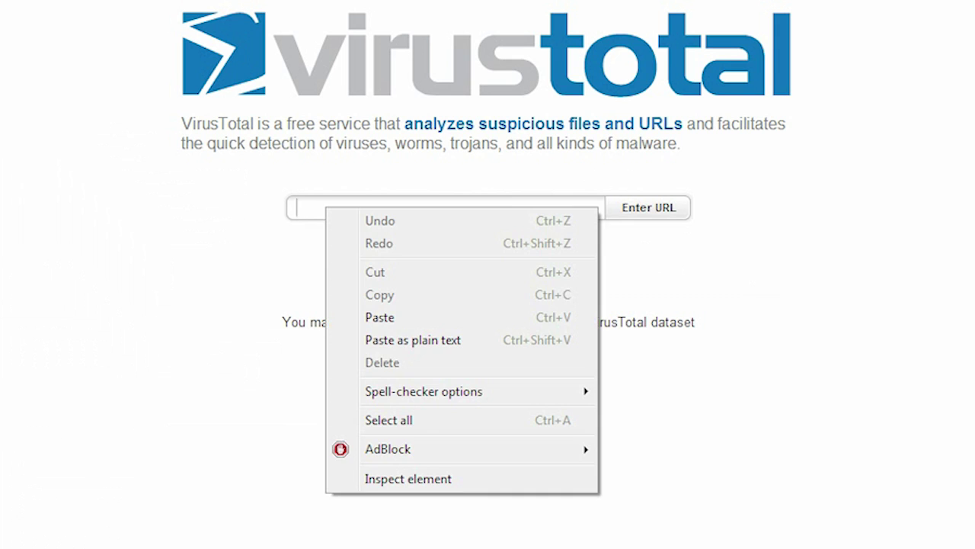
left_click(358, 317)
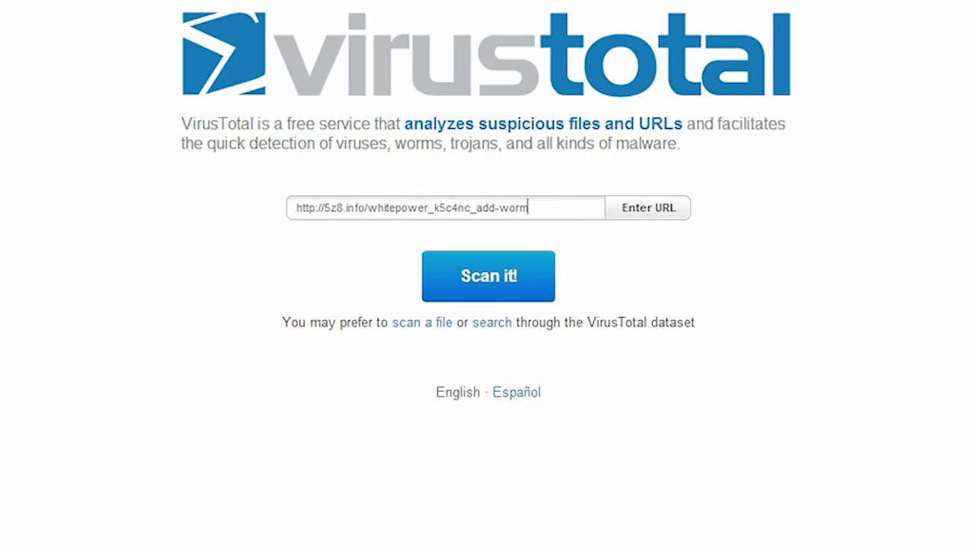
key("ctrl+a")
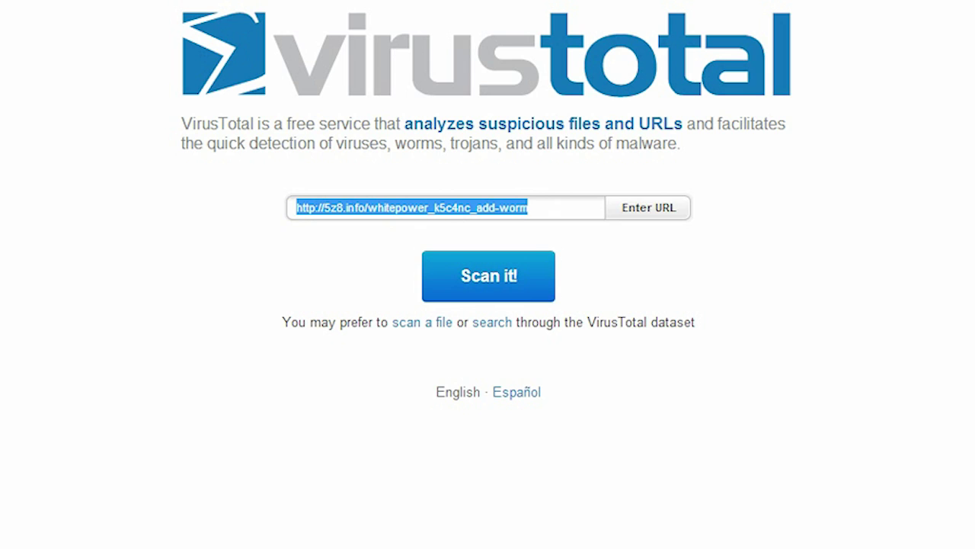
key("Return")
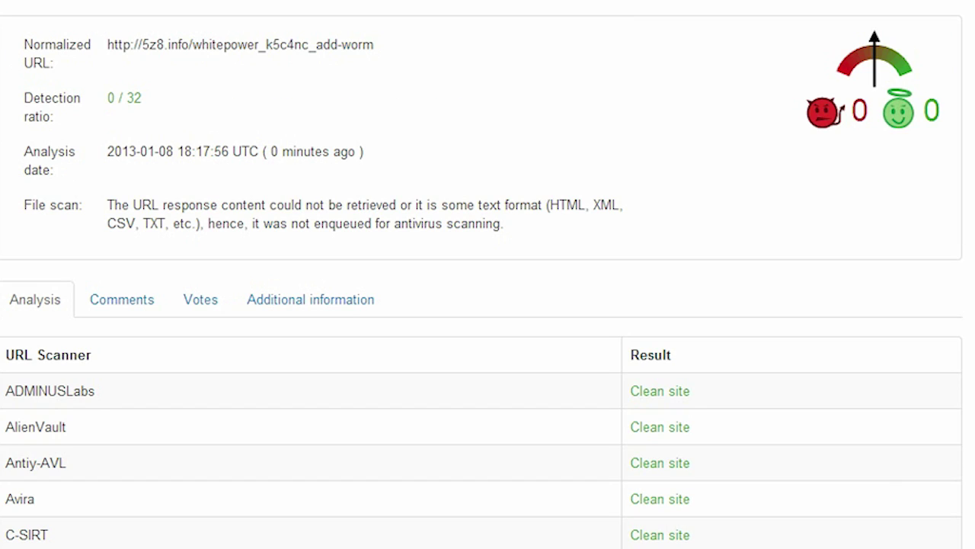
Step: Scroll through the VirusTotal results, which show 0 of 32 detections
scroll(488, 274, "down", 2)
scroll(488, 275, "down", 4)
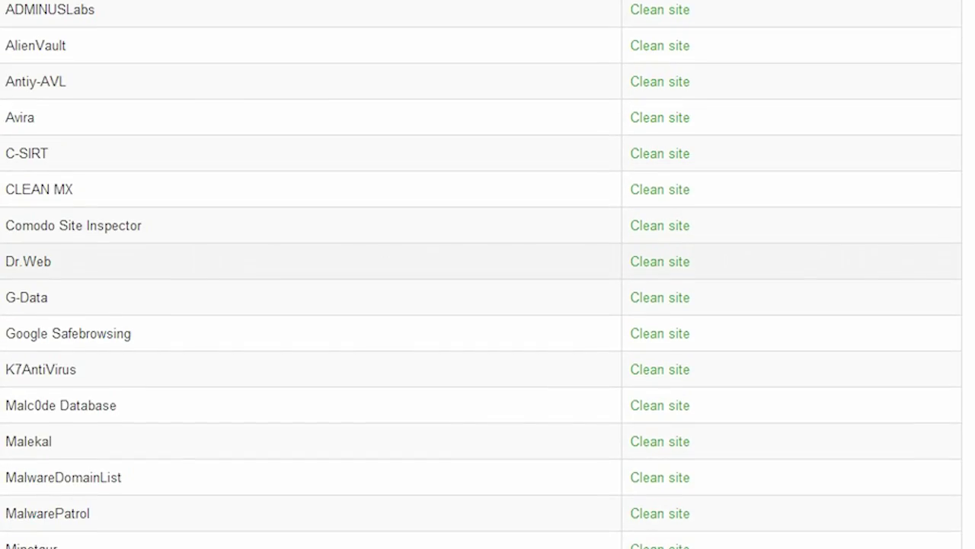
scroll(487, 274, "down", 4)
scroll(487, 274, "down", 3)
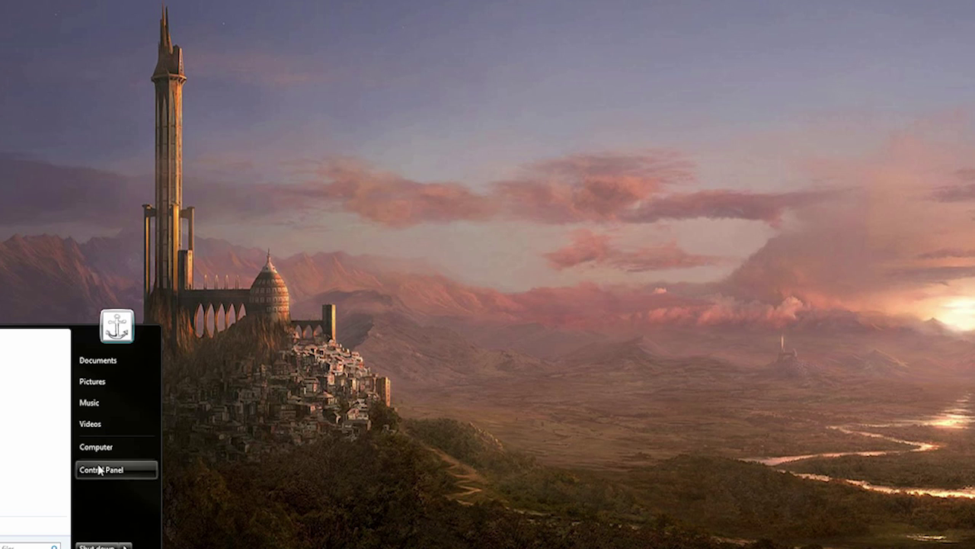
Step: Open Control Panel's Uninstall a program list to review the 72 installed programs
left_click(115, 468)
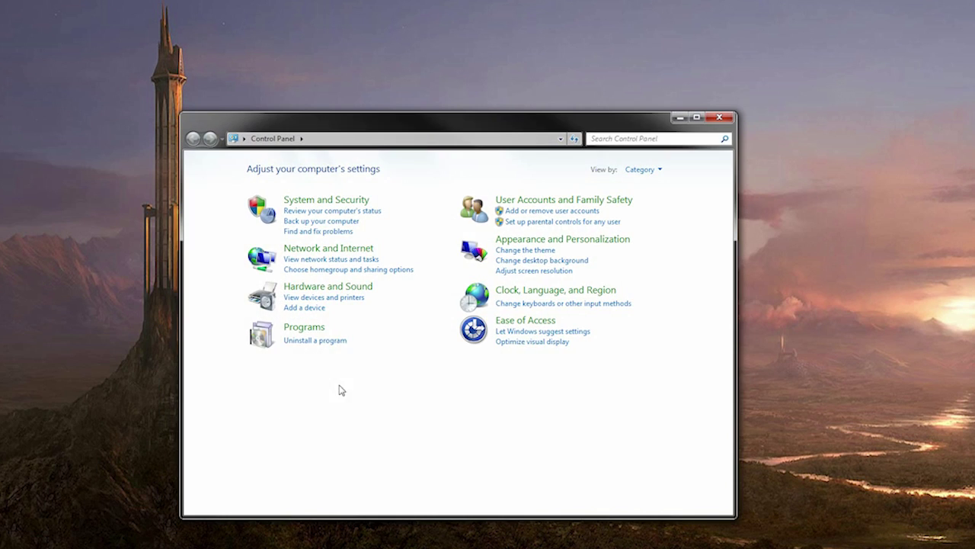
left_click(316, 343)
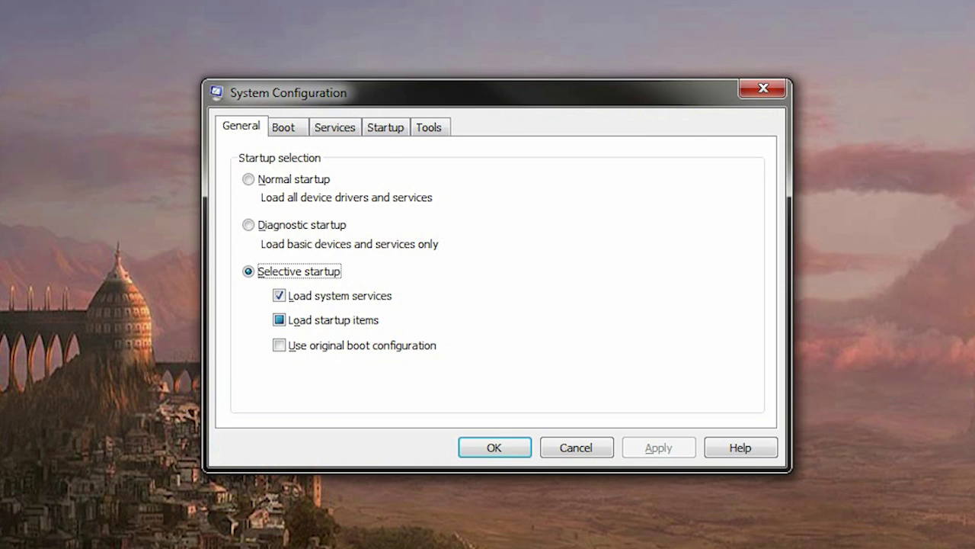
Step: Show msconfig's Startup tab and select the Microsoft startup entry
left_click(387, 133)
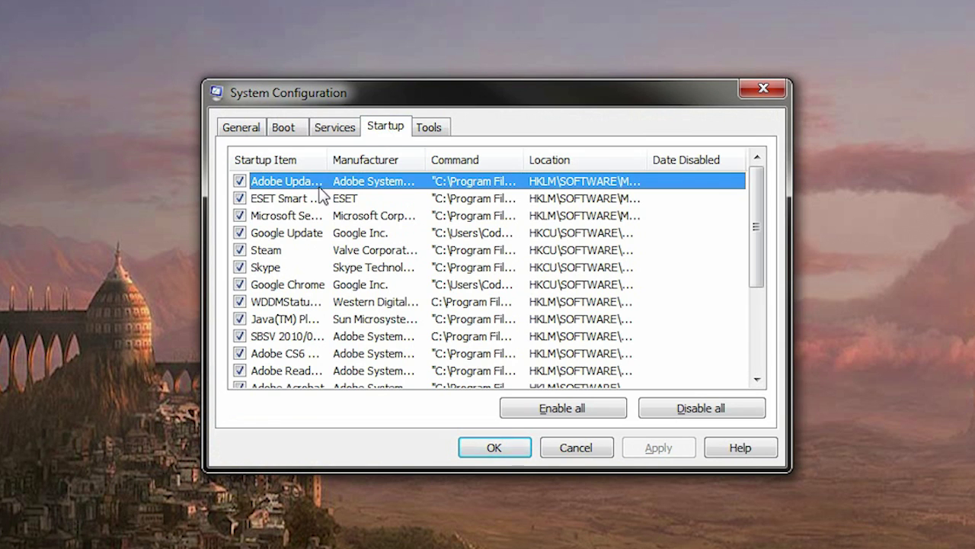
left_click(290, 219)
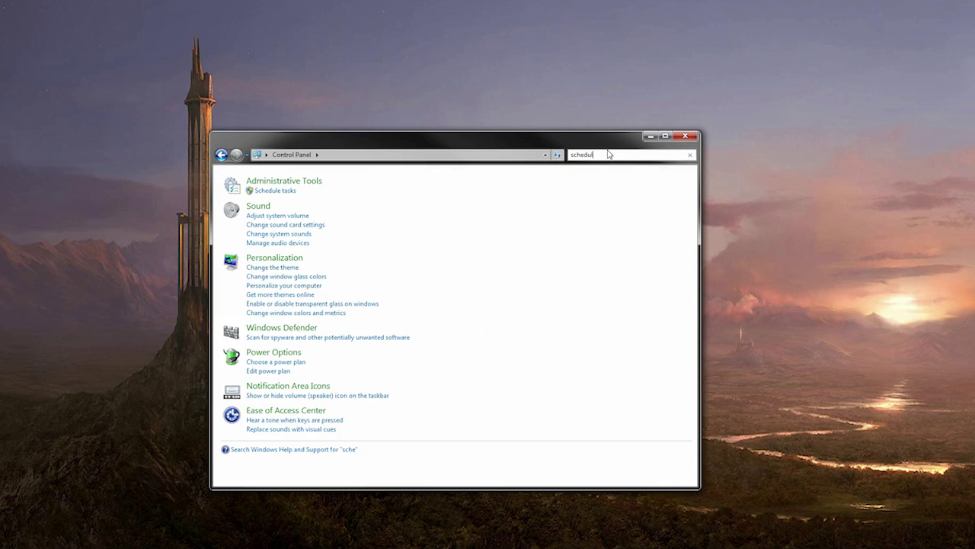
Step: Open Task Scheduler and create a new task named 'Malwarebytes'
left_click(270, 190)
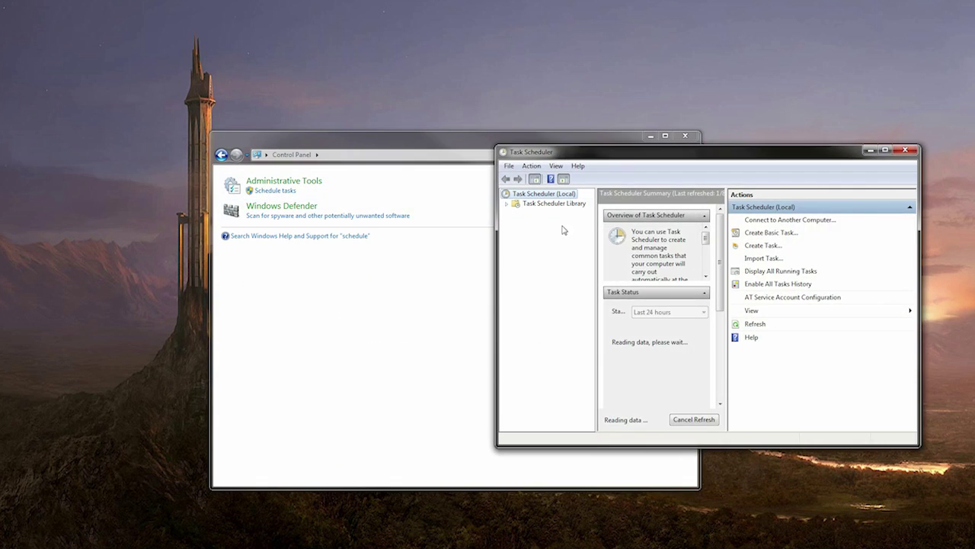
left_click(762, 245)
type("Malware")
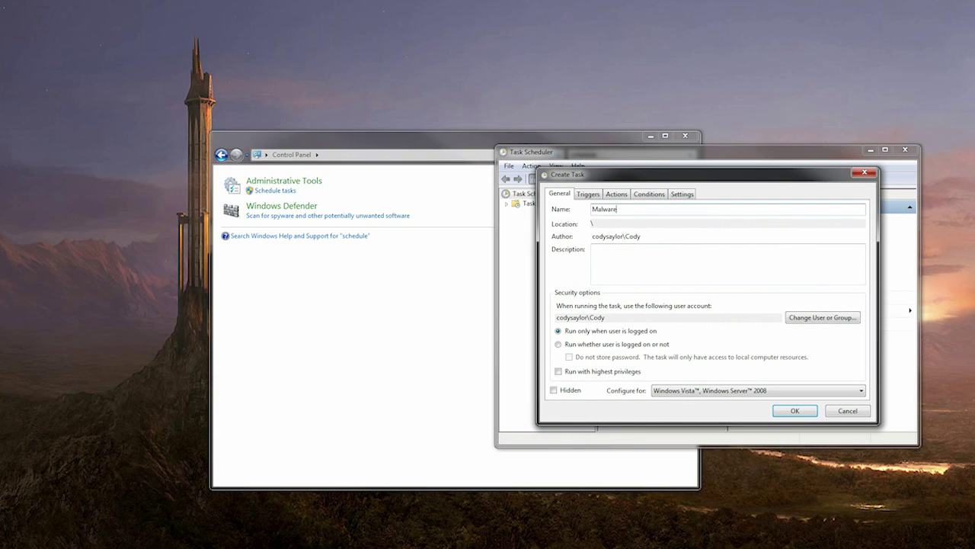
type("bytes")
Step: Add a new trigger for the task and choose the Monthly schedule
left_click(588, 194)
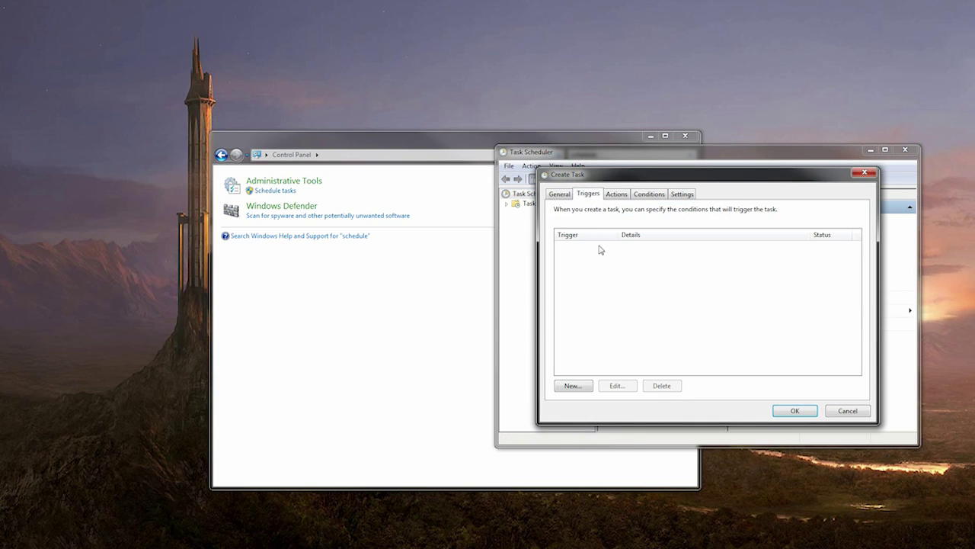
left_click(572, 386)
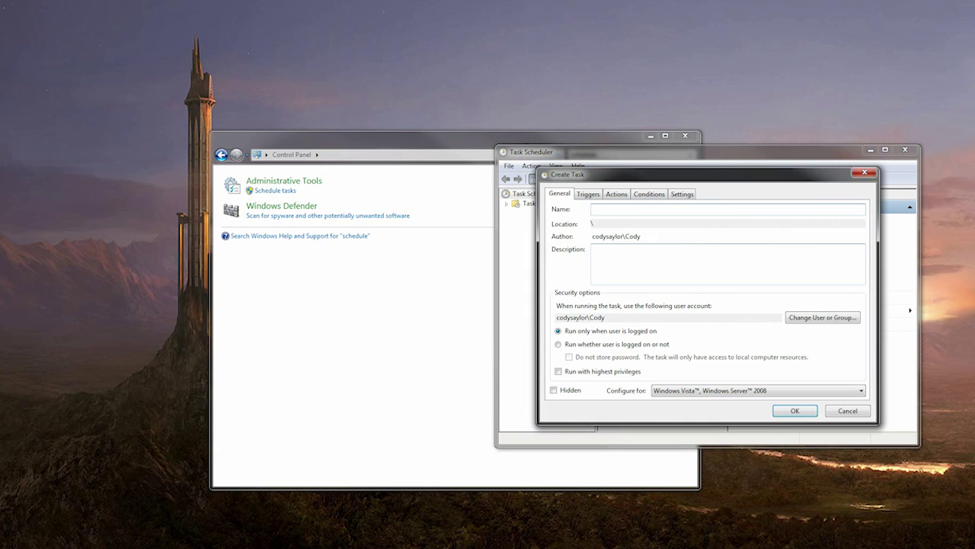
type("Malware")
type("bytes")
left_click(588, 193)
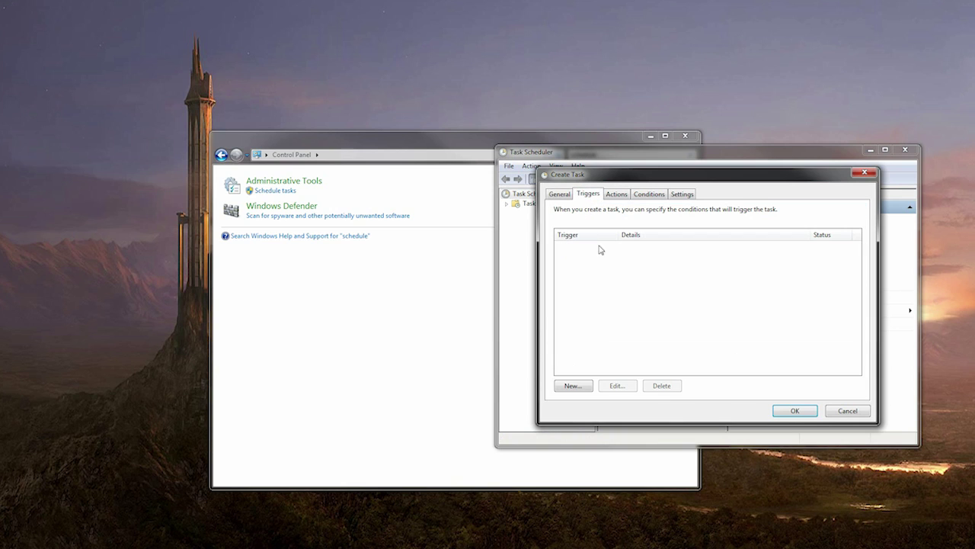
left_click(571, 387)
left_click(364, 228)
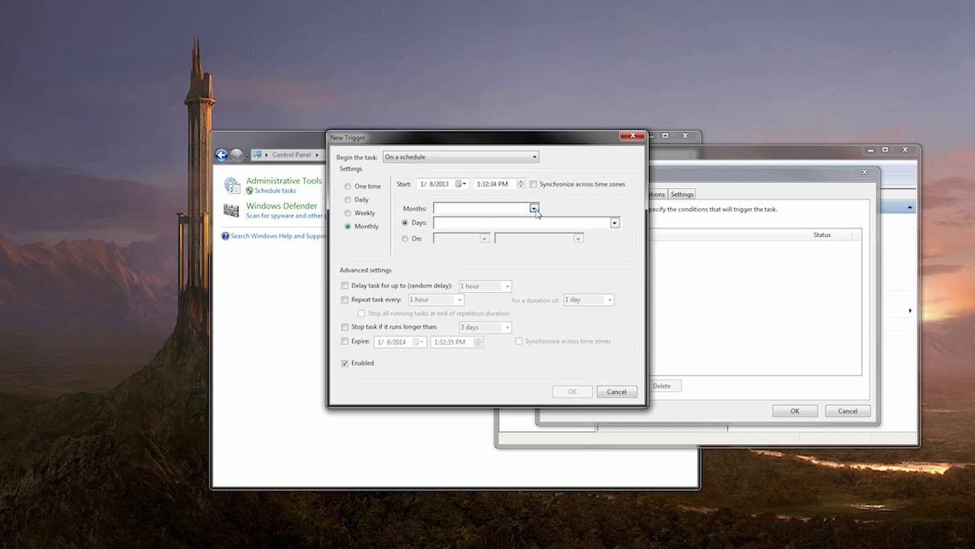
Step: Set the trigger to run on day 1 of every month and confirm it
left_click(535, 208)
left_click(486, 219)
left_click(614, 222)
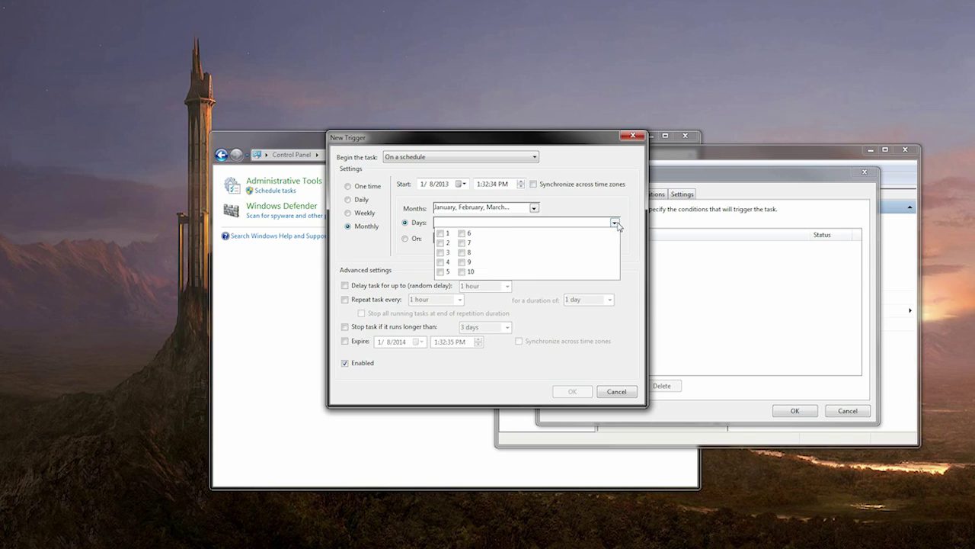
left_click(445, 235)
left_click(570, 392)
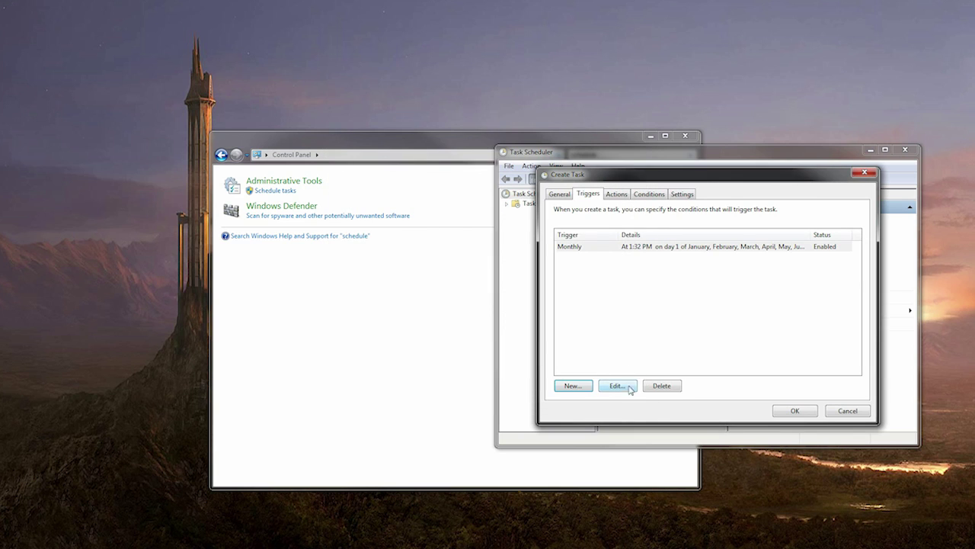
Step: Add an action that starts mbam.exe from the Malwarebytes folder
left_click(616, 194)
left_click(571, 386)
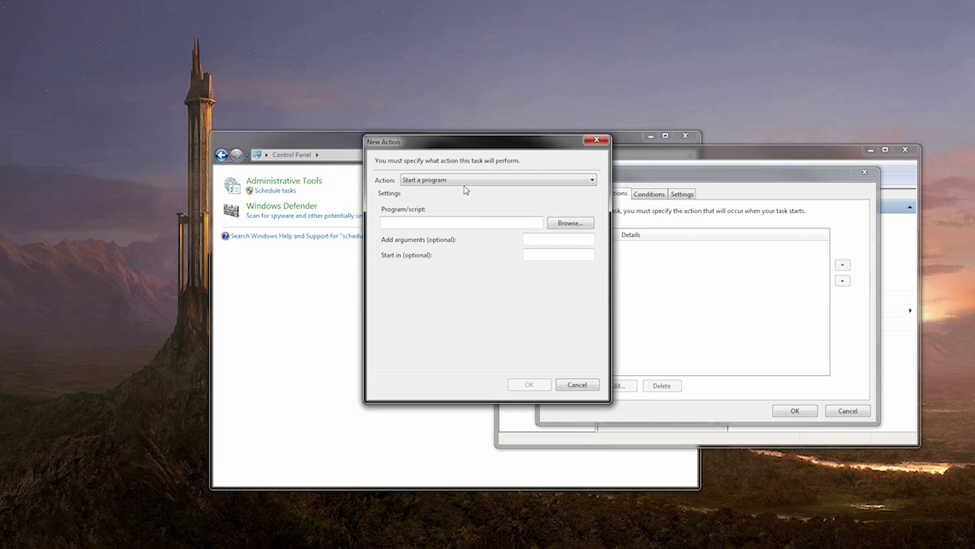
left_click(556, 223)
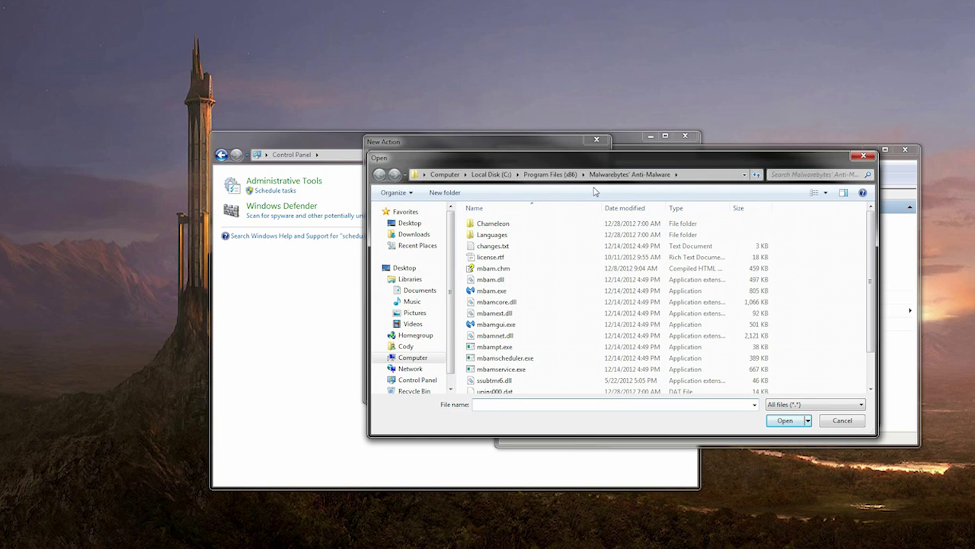
left_click(533, 291)
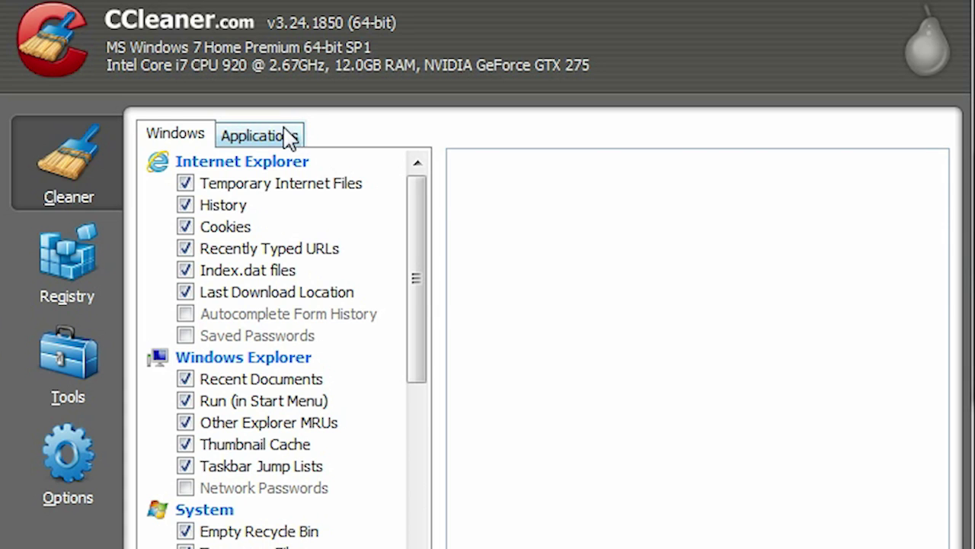
Step: Browse CCleaner's Applications, Windows, Registry, Uninstall and Startup lists, scrolling the startup entries
left_click(286, 135)
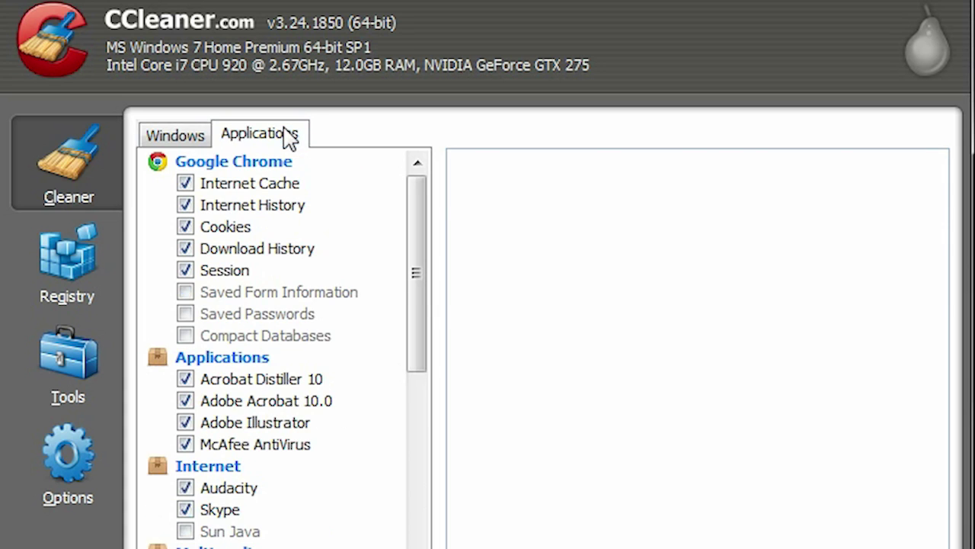
left_click(180, 137)
left_click(55, 264)
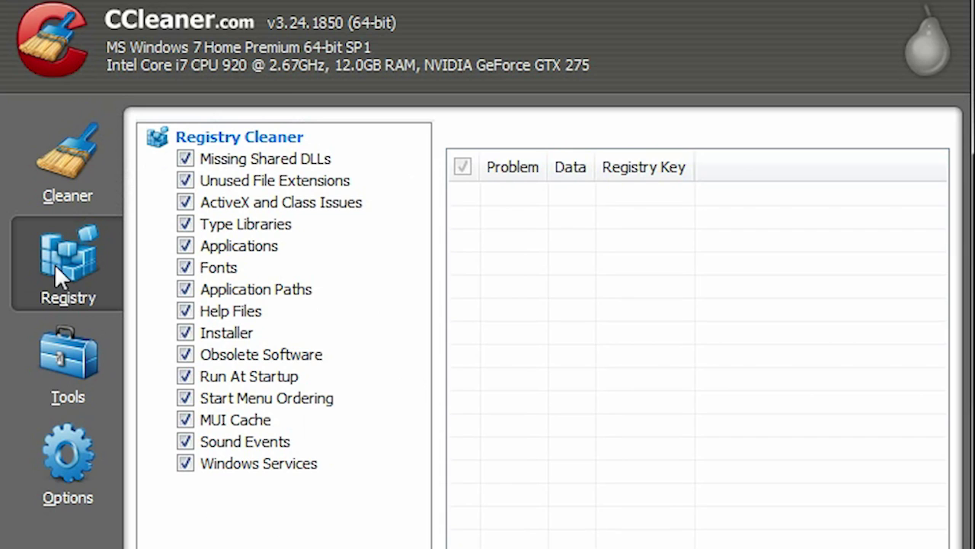
left_click(75, 368)
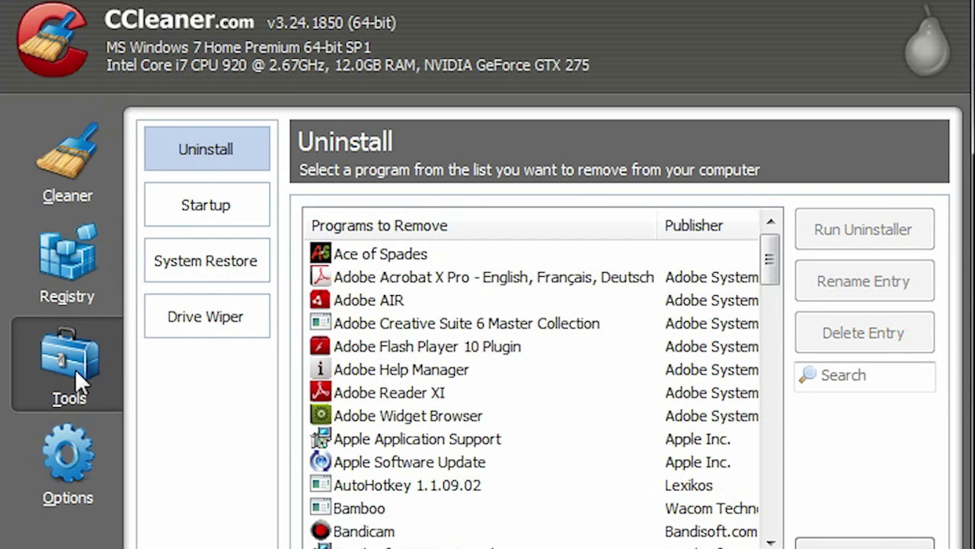
left_click(217, 202)
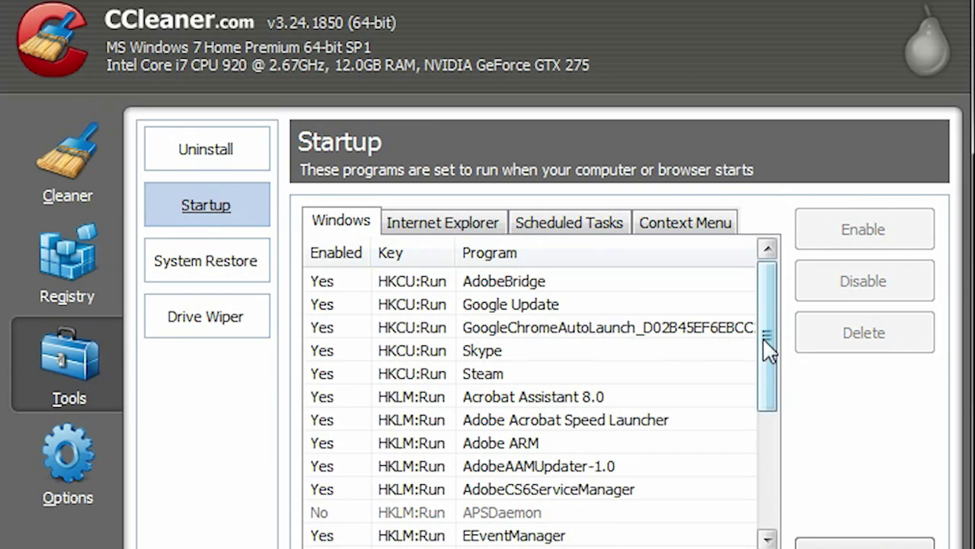
left_click_drag(764, 336, 785, 492)
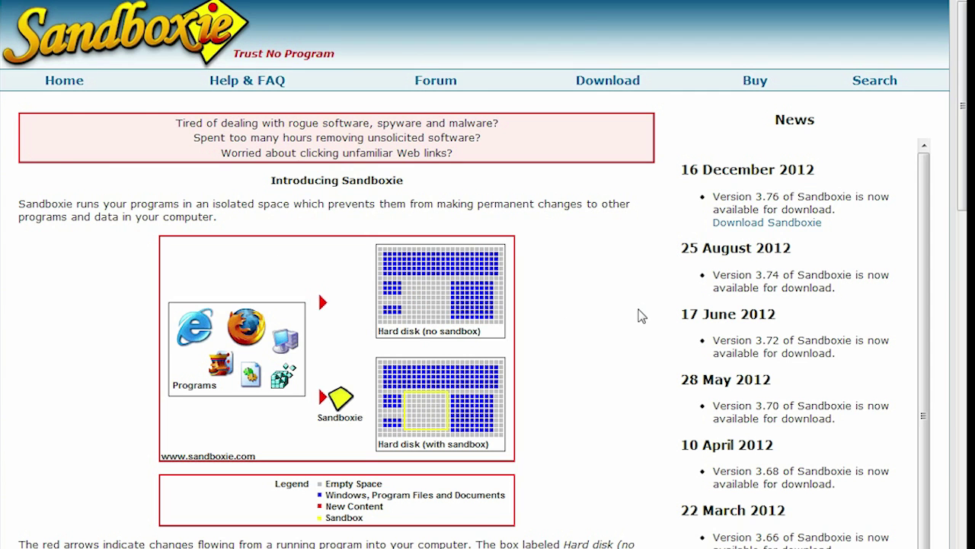
Step: Scroll down the Sandboxie homepage to read about sandboxed browsing
scroll(640, 316, "down", 1)
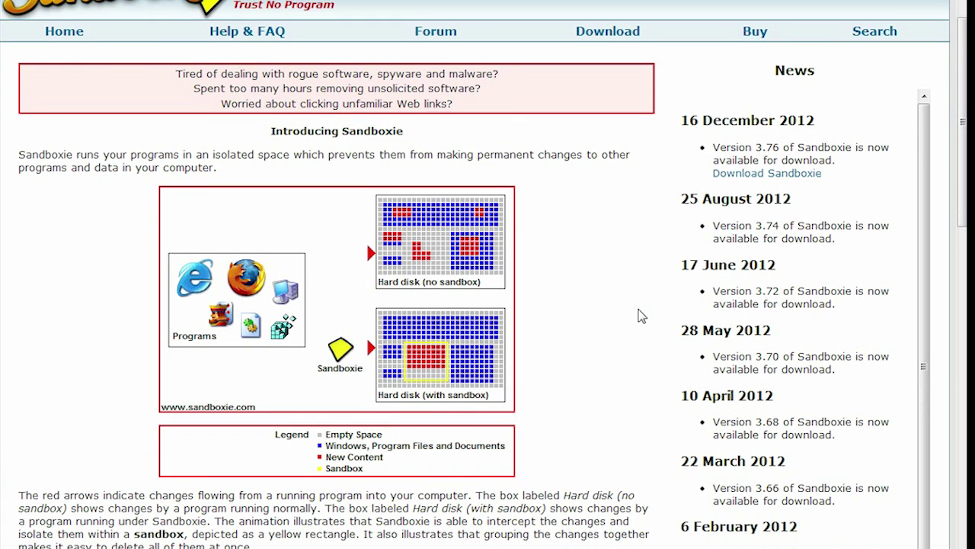
scroll(640, 316, "down", 1)
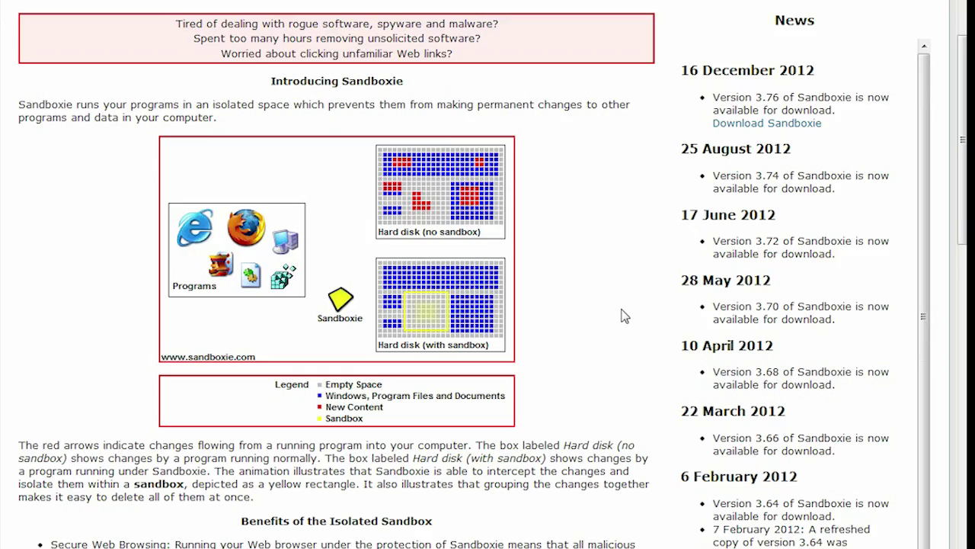
scroll(623, 314, "down", 2)
scroll(624, 313, "down", 4)
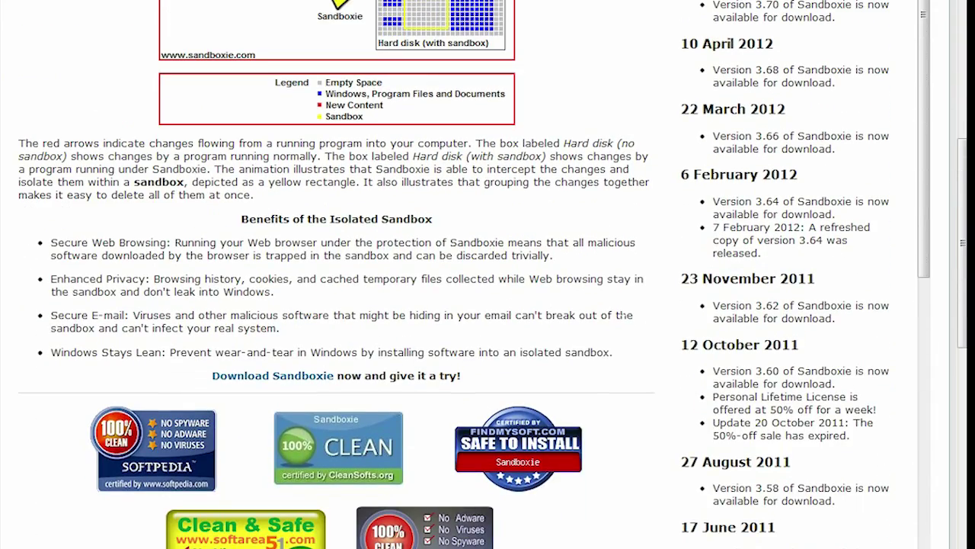
scroll(623, 314, "down", 1)
scroll(623, 314, "down", 3)
scroll(619, 316, "down", 4)
scroll(619, 316, "down", 3)
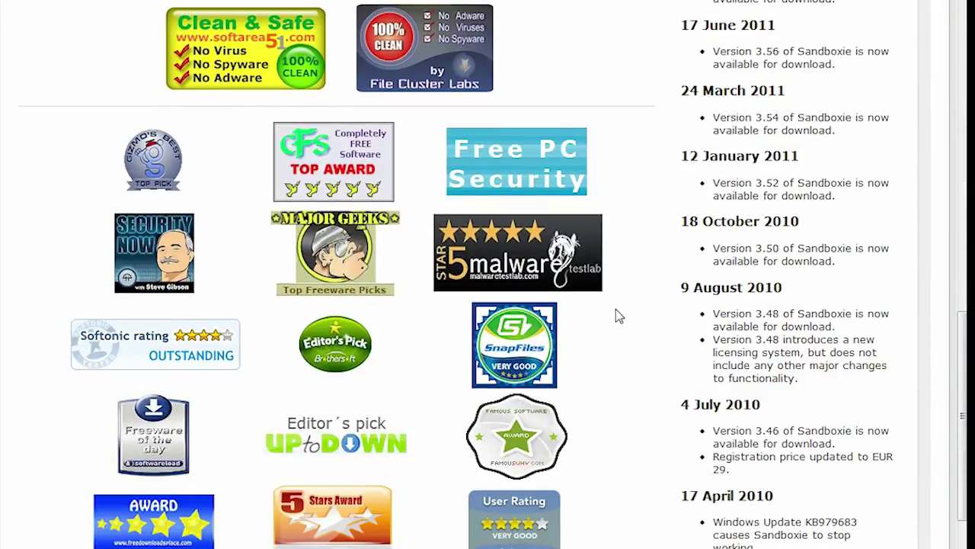
Step: Start a Full scan of the PC in Microsoft Security Essentials
scroll(616, 309, "up", 3)
scroll(616, 309, "up", 10)
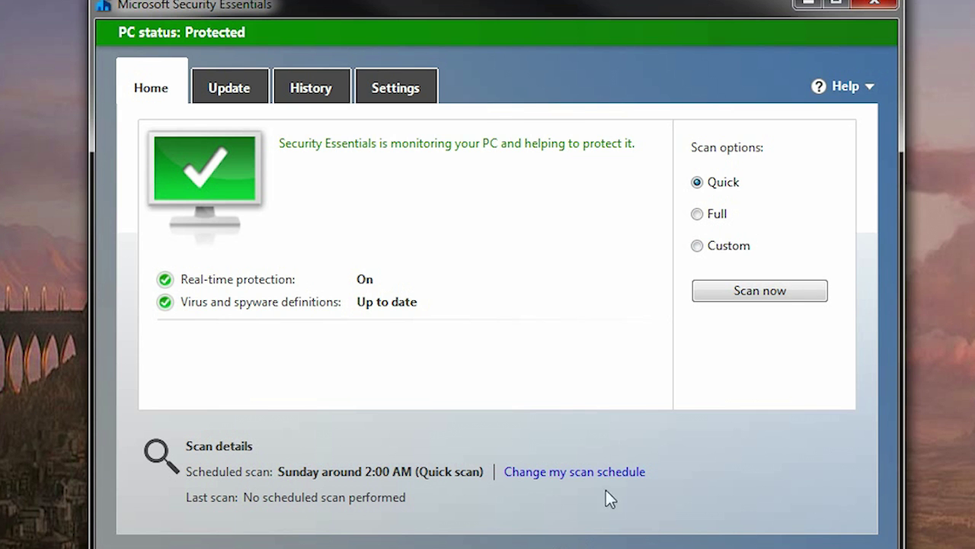
left_click(698, 214)
left_click(735, 292)
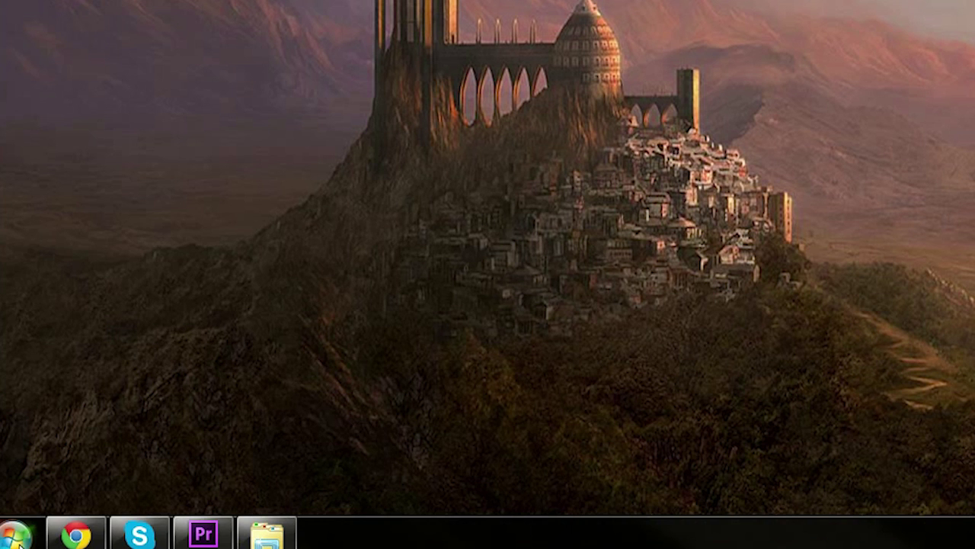
Step: Open the %APPDATA% Roaming folder from Start search and scroll its 34 items
key("super")
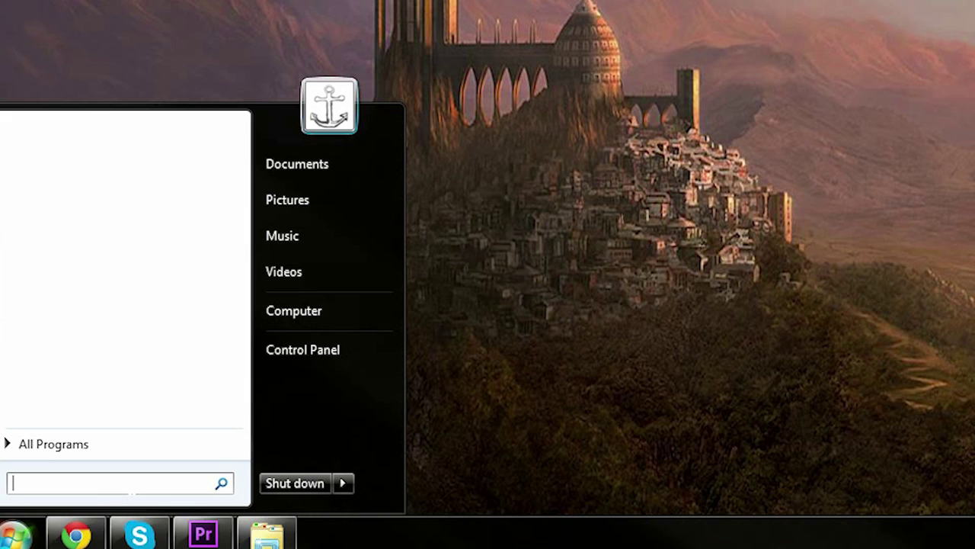
type("%A")
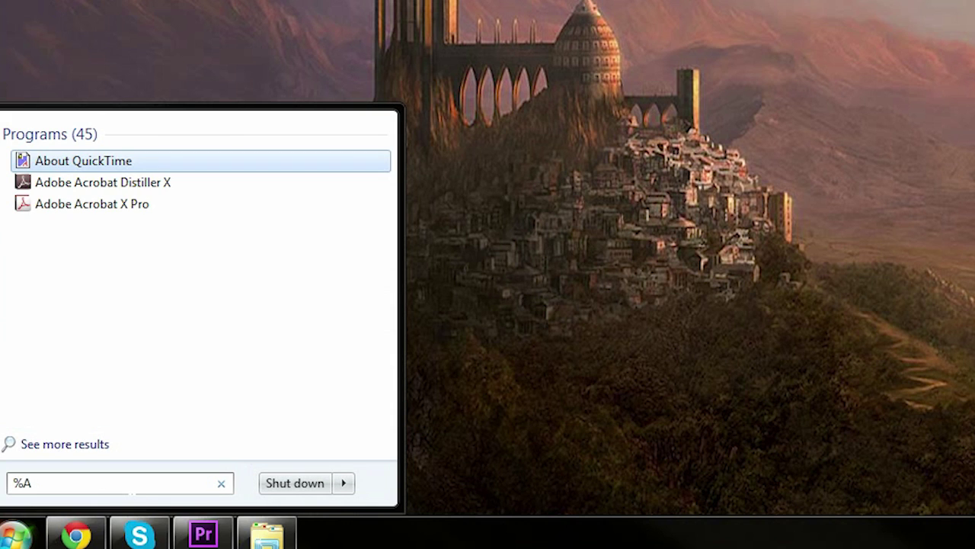
type("PPDA")
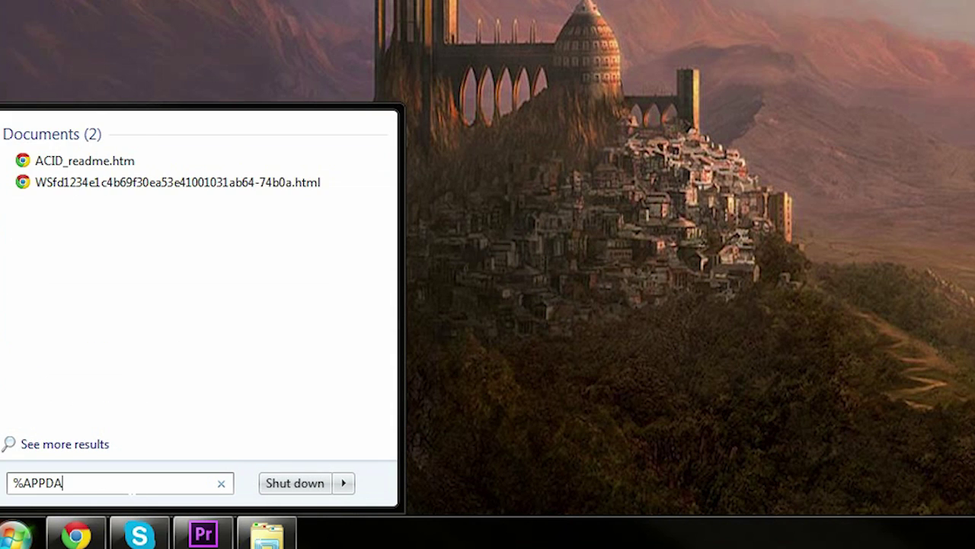
type("TA%")
key("Return")
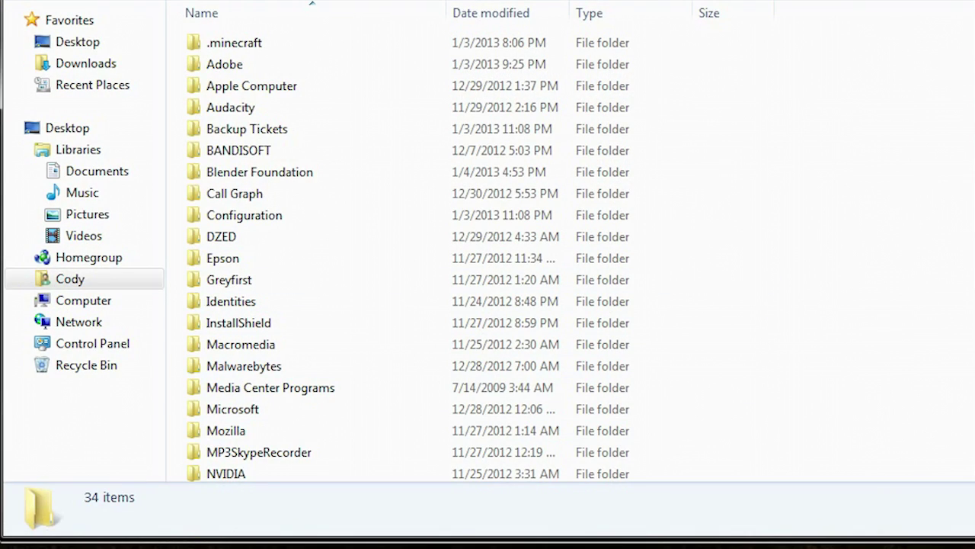
scroll(473, 251, "down", 1)
scroll(473, 252, "down", 4)
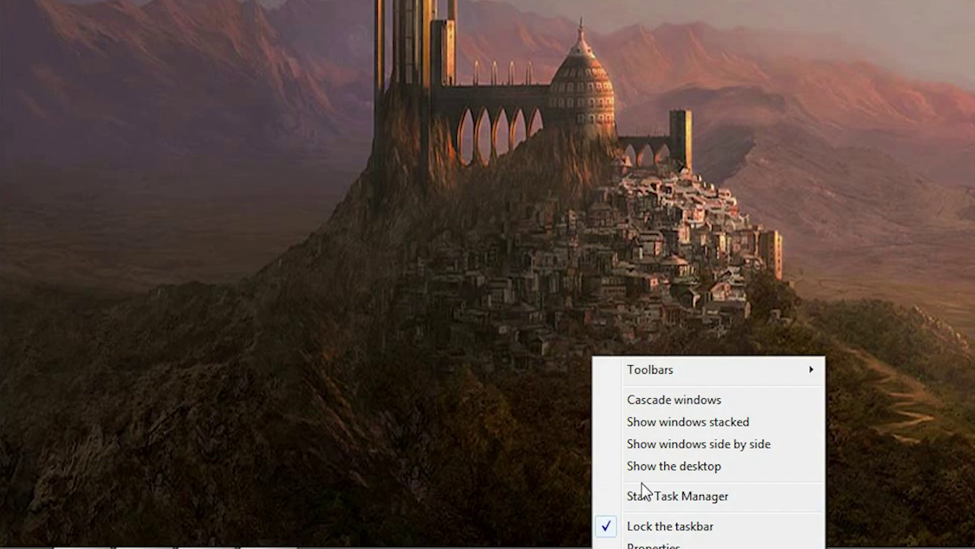
Step: Start Task Manager from the taskbar and scroll its Processes list
left_click(615, 499)
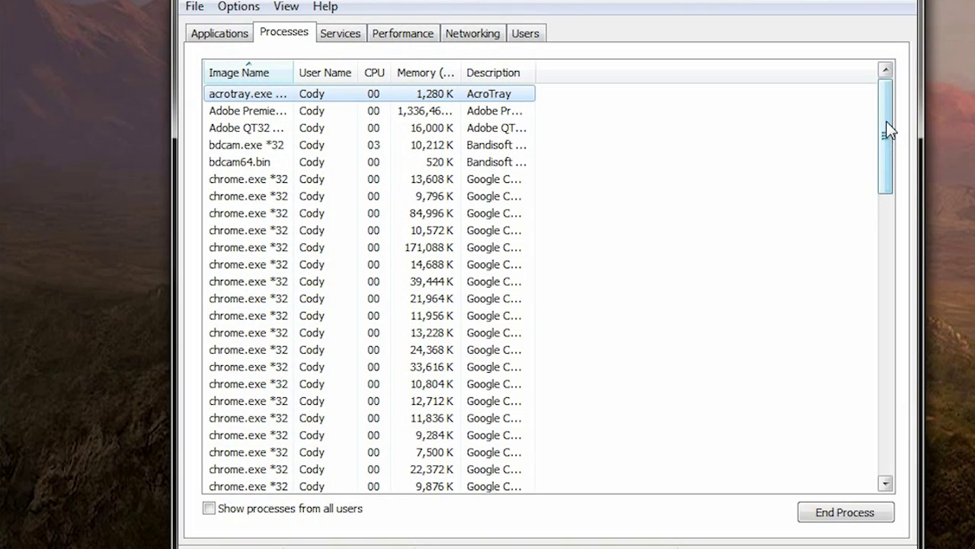
left_click_drag(886, 123, 901, 421)
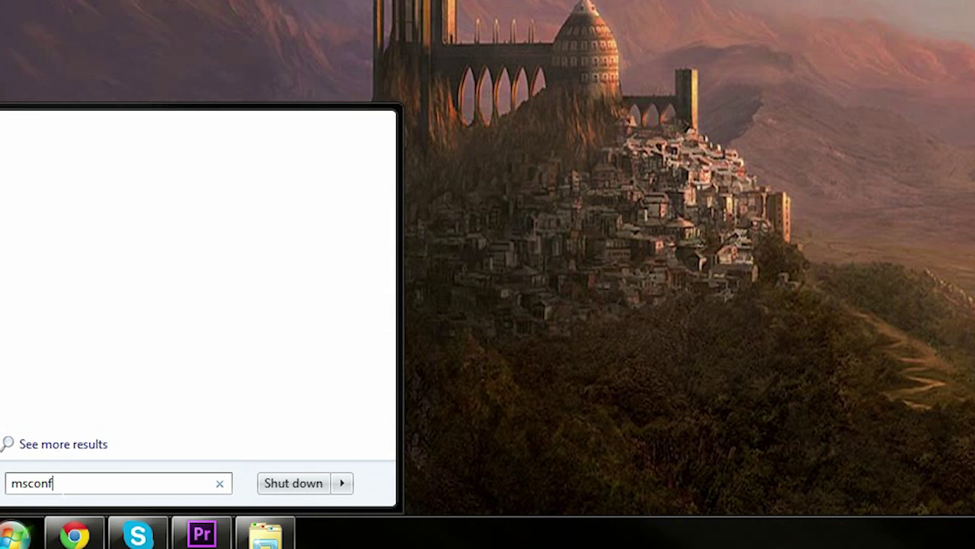
type("ig")
key("Return")
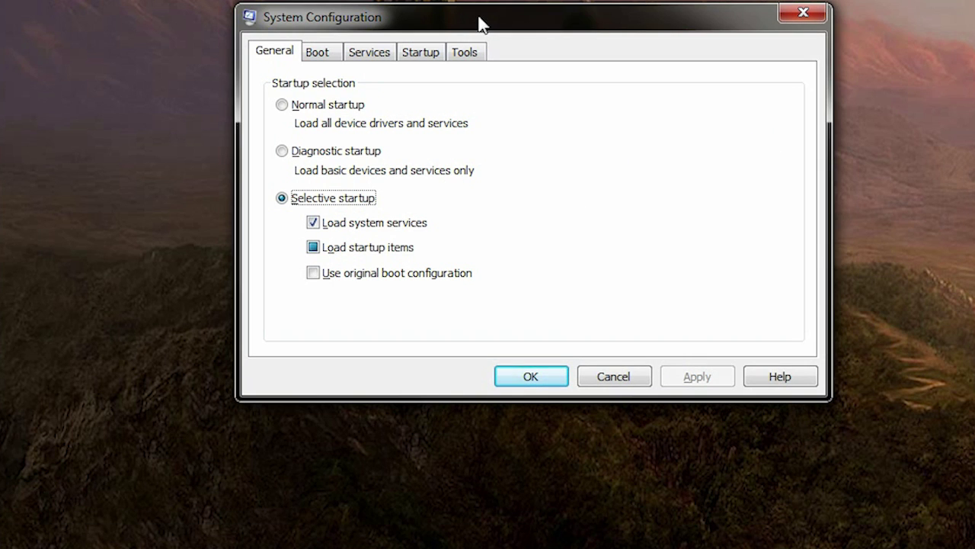
left_click(370, 55)
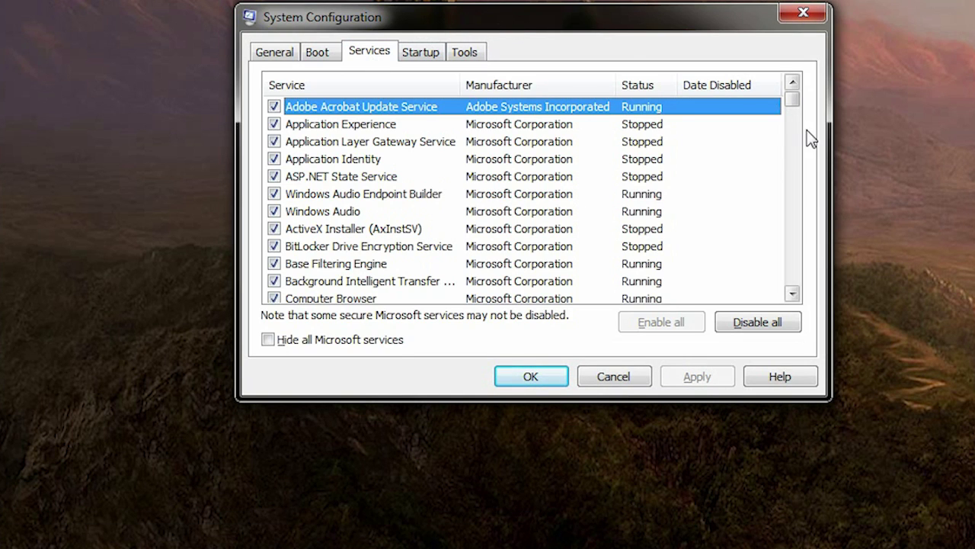
left_click_drag(792, 100, 792, 257)
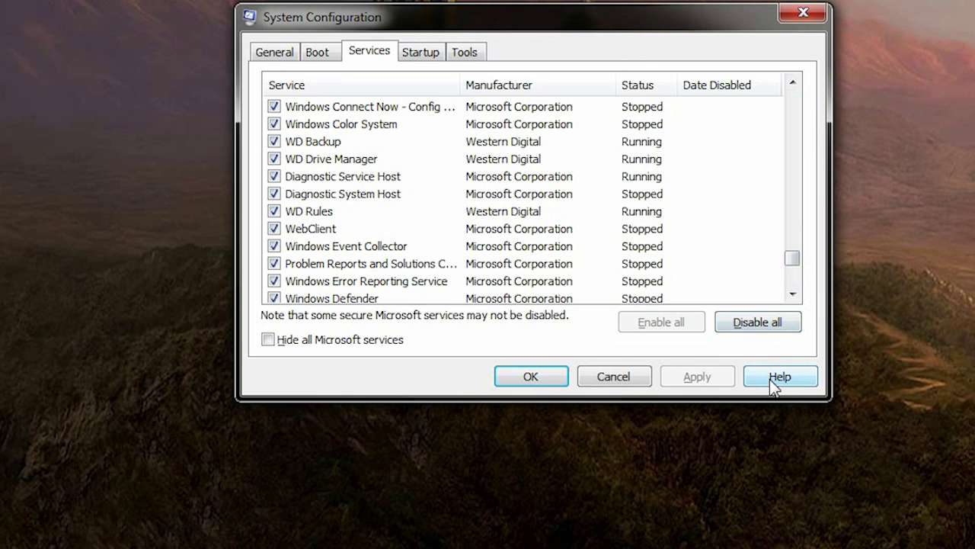
left_click(803, 13)
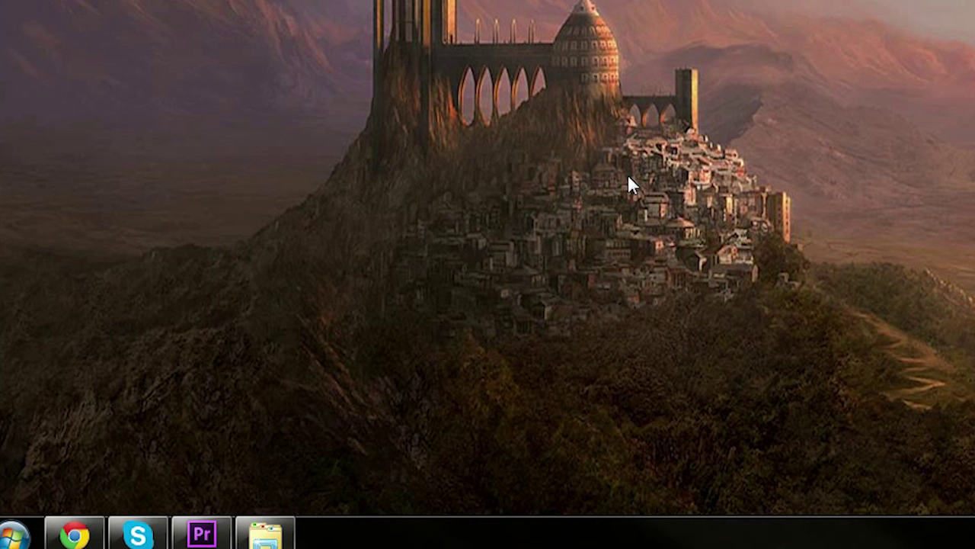